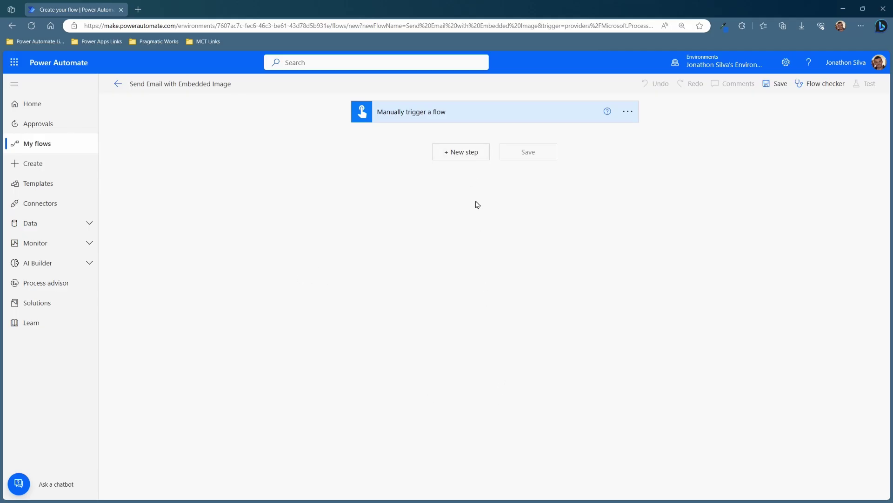
# Add the OneDrive for Business 'Get file content' action after the manual trigger
pyautogui.click(473, 159)
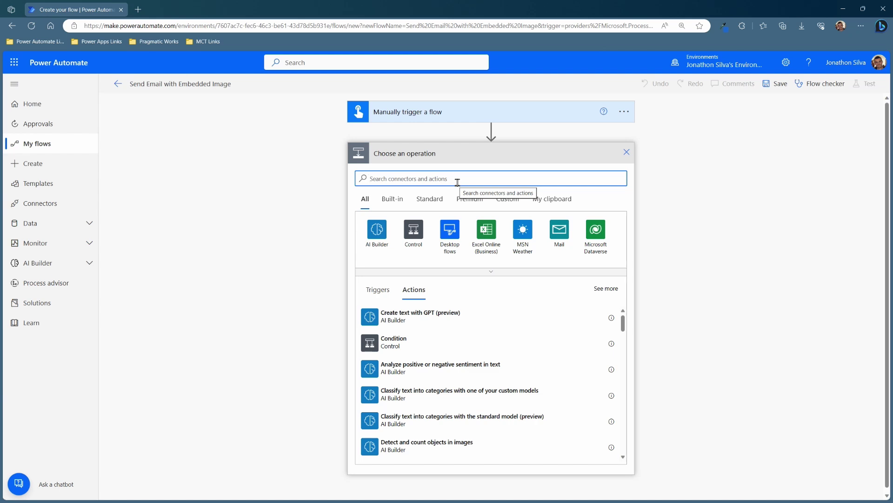
pyautogui.write('get file content')
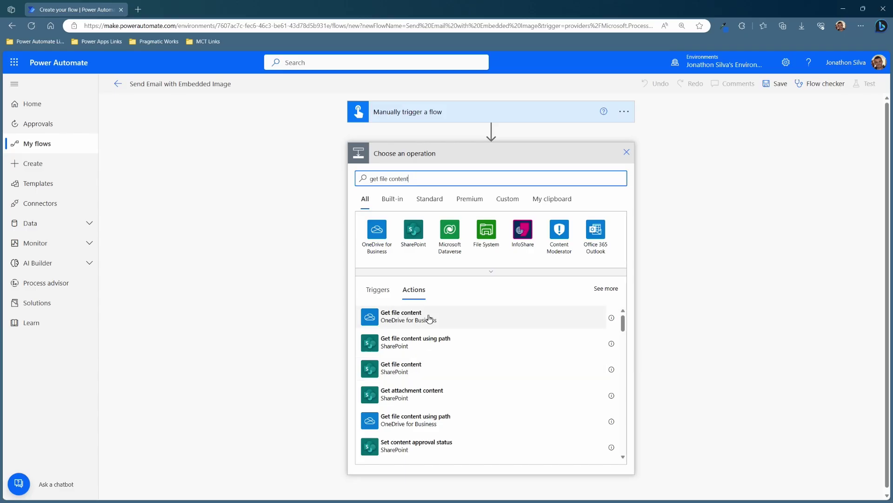
pyautogui.click(445, 319)
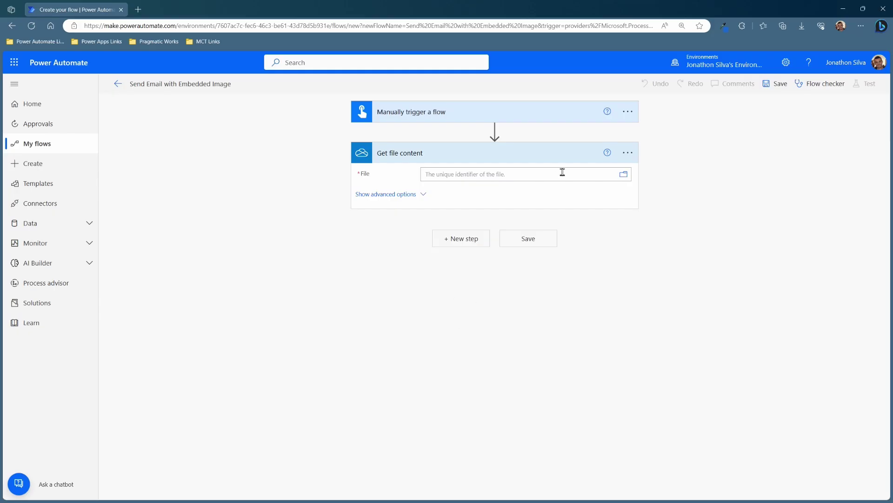
# Set the File field to '/Pragmatic Works (blue).png' from the OneDrive root folder
pyautogui.click(565, 177)
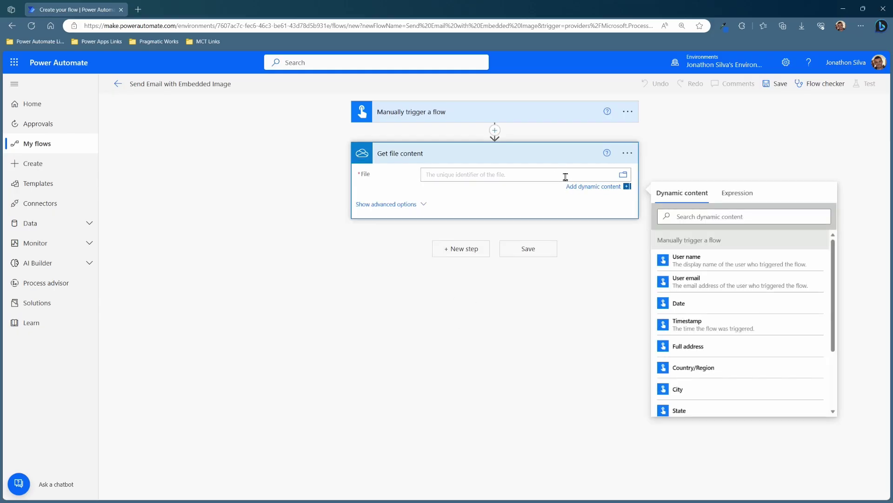
pyautogui.click(623, 174)
pyautogui.click(773, 209)
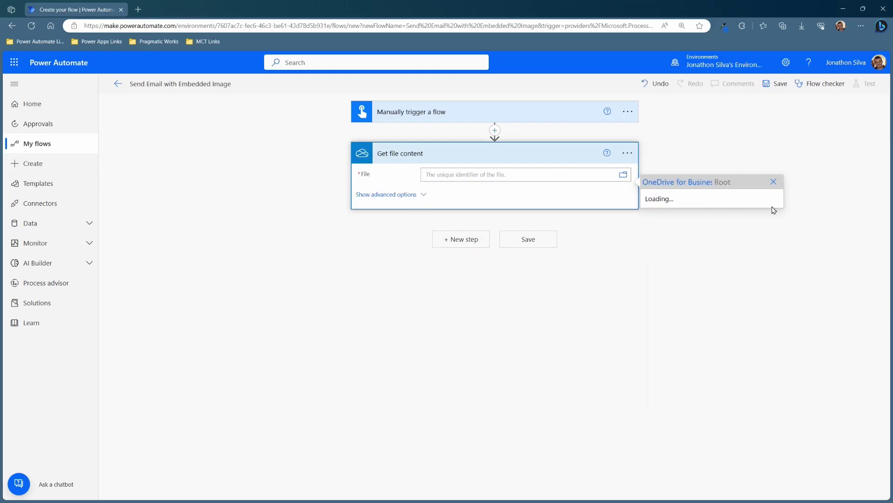
pyautogui.scroll(-2, 735, 297)
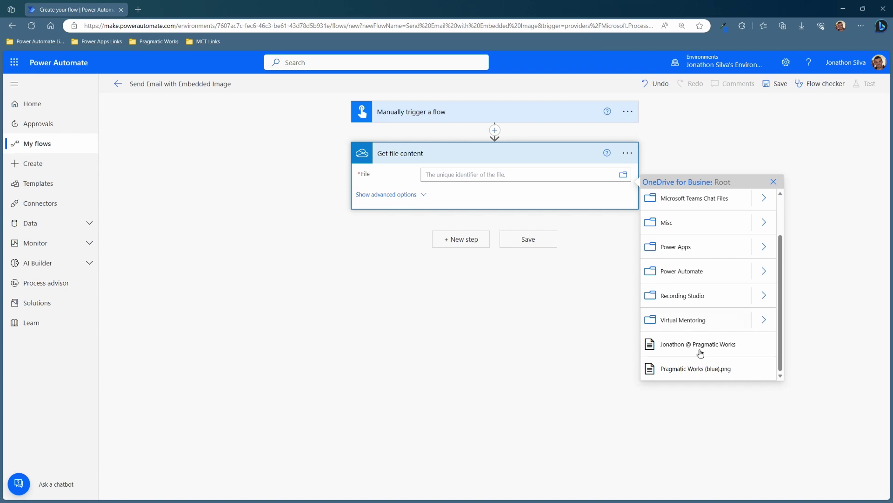
pyautogui.click(724, 373)
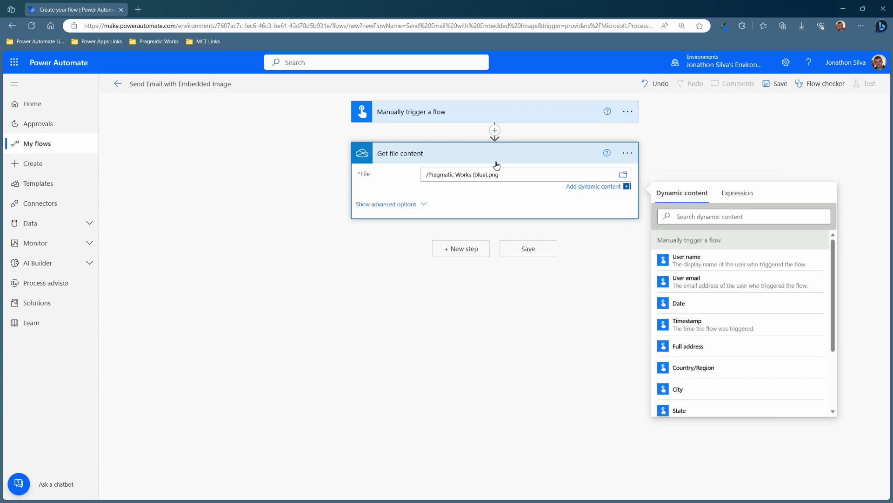
pyautogui.click(497, 209)
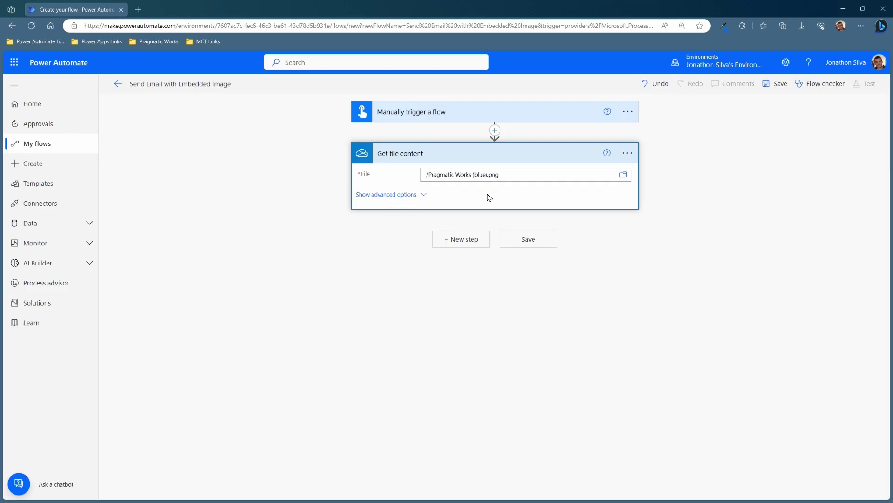
# Add a Compose data operation after Get file content
pyautogui.click(458, 245)
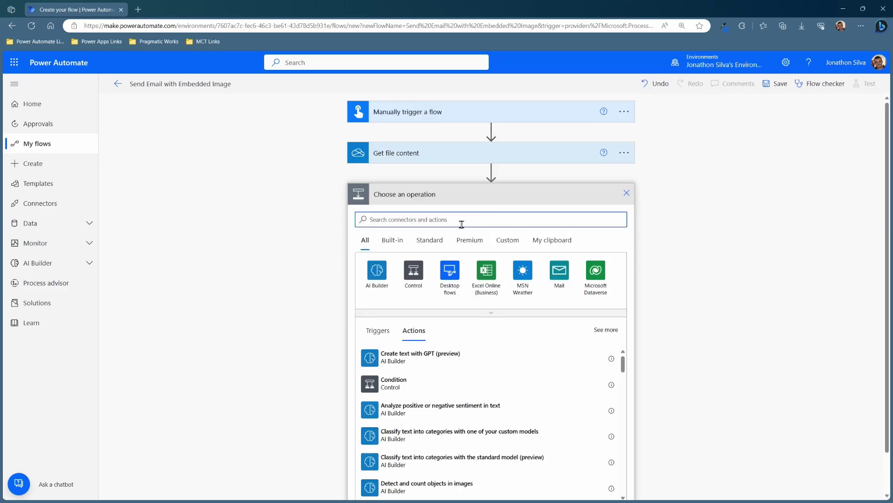
pyautogui.write('compose')
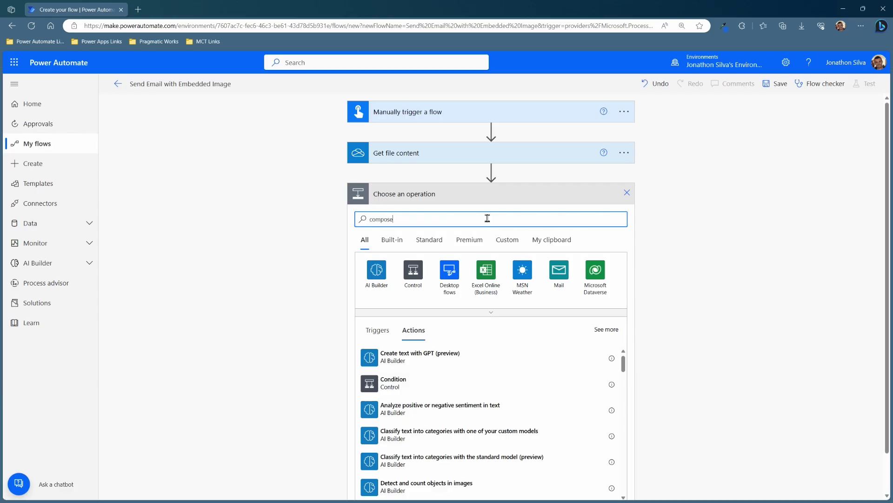
pyautogui.click(431, 361)
# Zoom the page to 125% and start an expression for the Compose Inputs
pyautogui.click(463, 216)
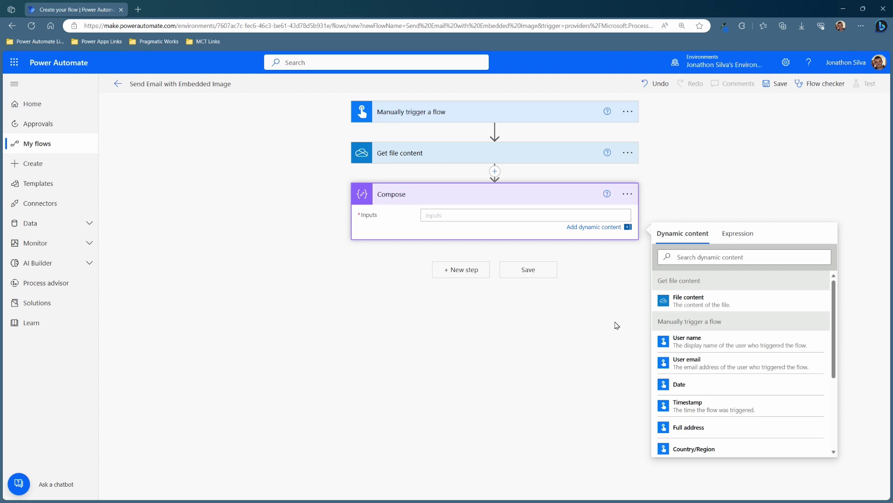
pyautogui.hotkey('ctrl', '+')
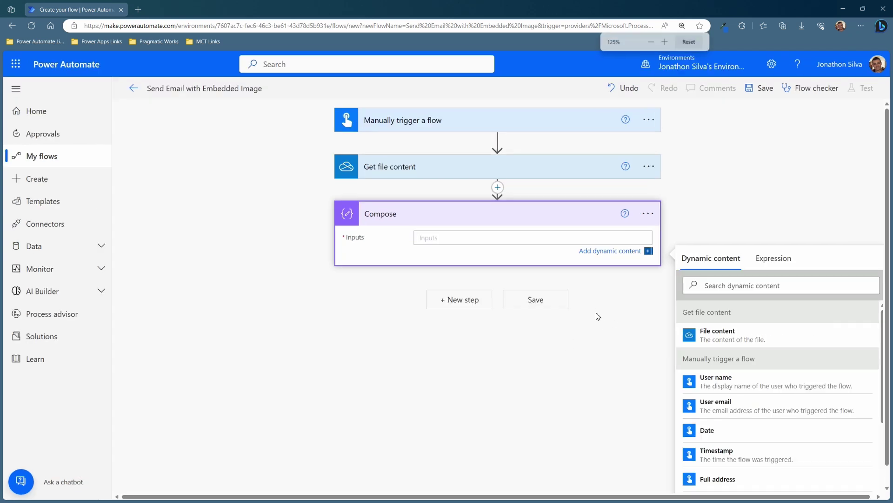
pyautogui.moveTo(544, 497); pyautogui.dragTo(547, 498)
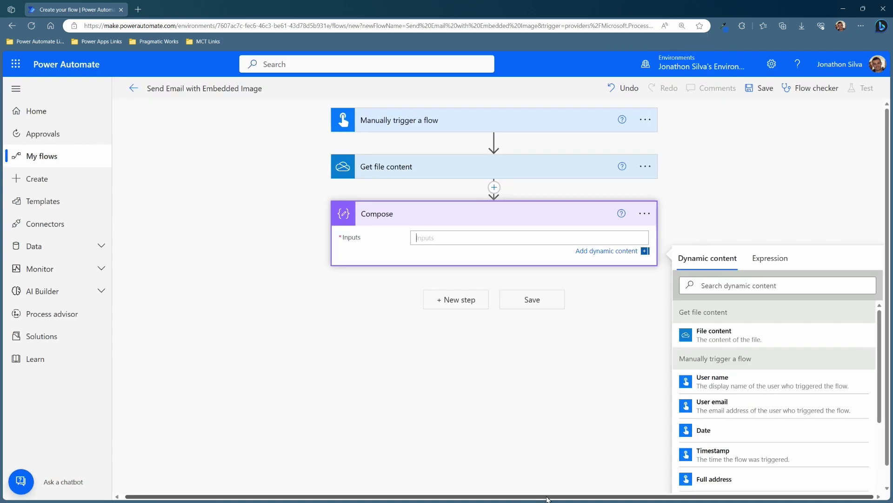
pyautogui.click(762, 261)
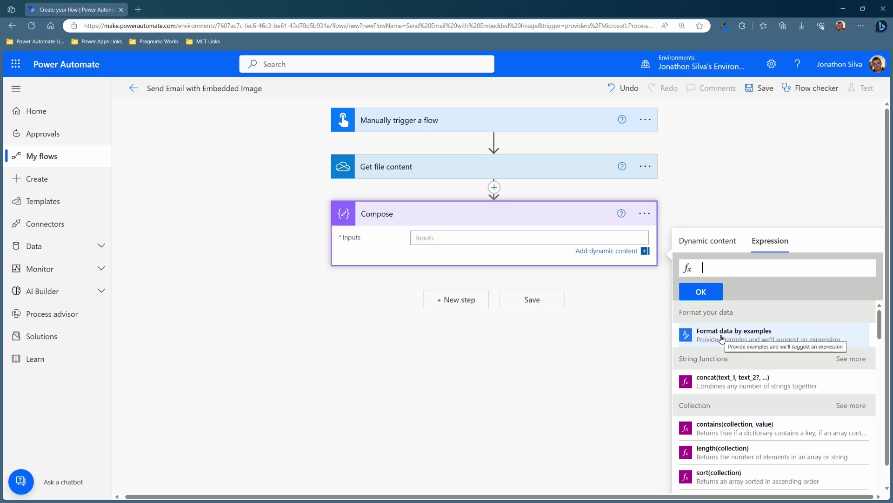
# Enter the expression dataUri(File content) from Get file content as the Compose input
pyautogui.write('data')
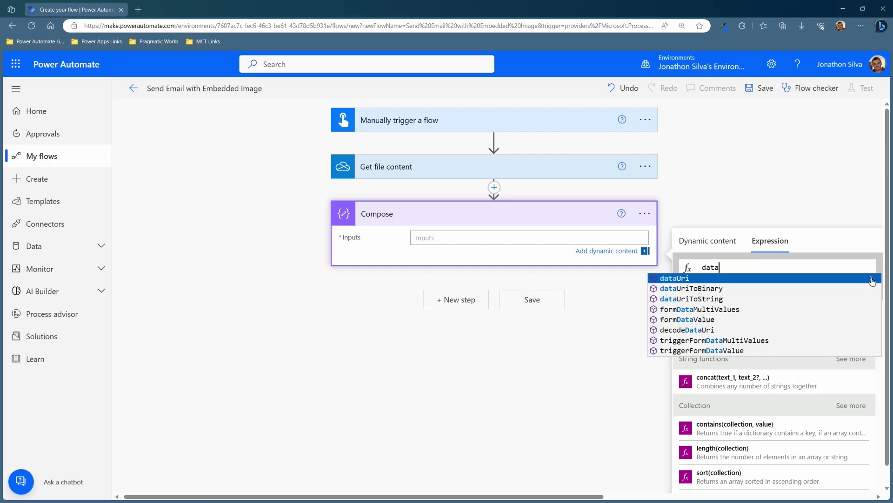
pyautogui.moveTo(601, 496); pyautogui.dragTo(867, 498)
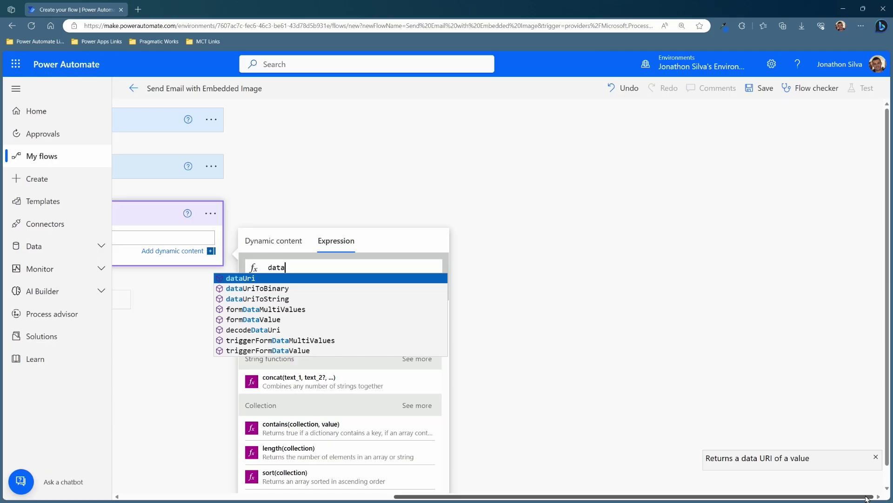
pyautogui.hscroll(-5, 598, 281)
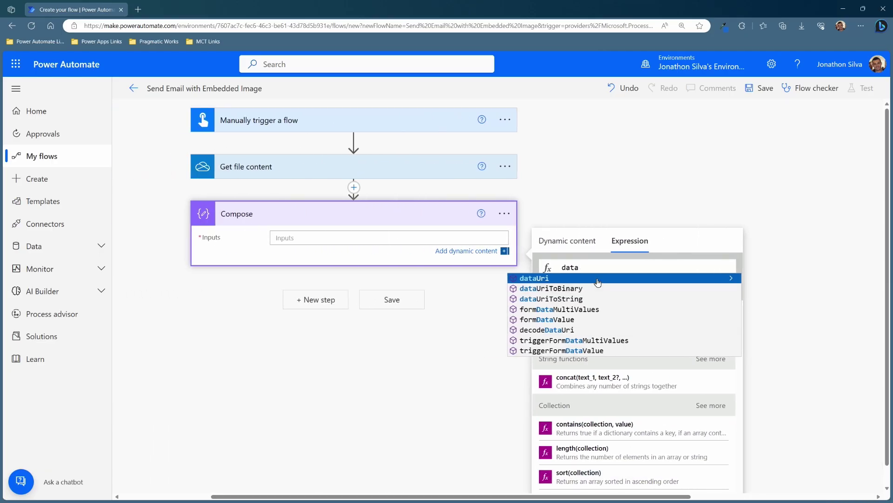
pyautogui.click(574, 279)
pyautogui.write('(')
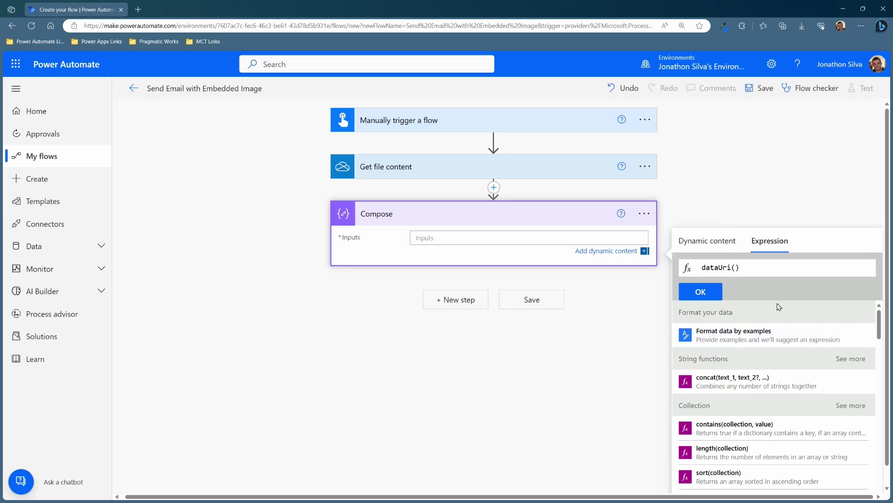
pyautogui.click(719, 246)
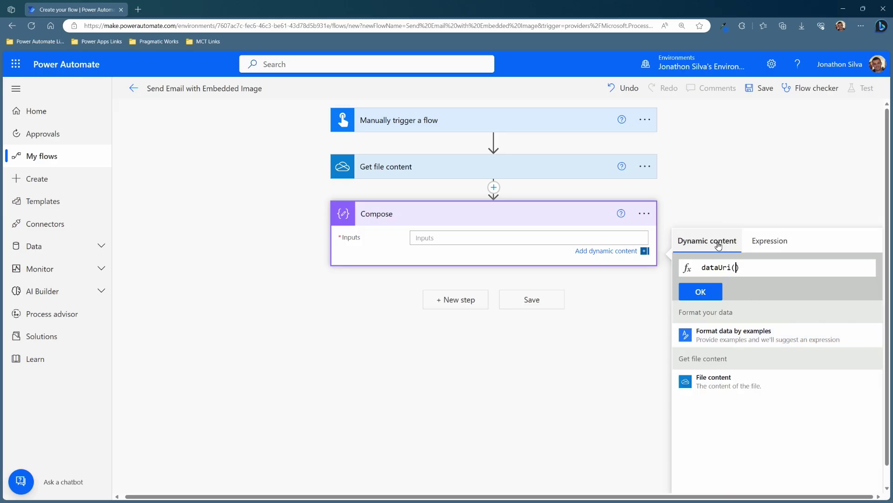
pyautogui.click(745, 388)
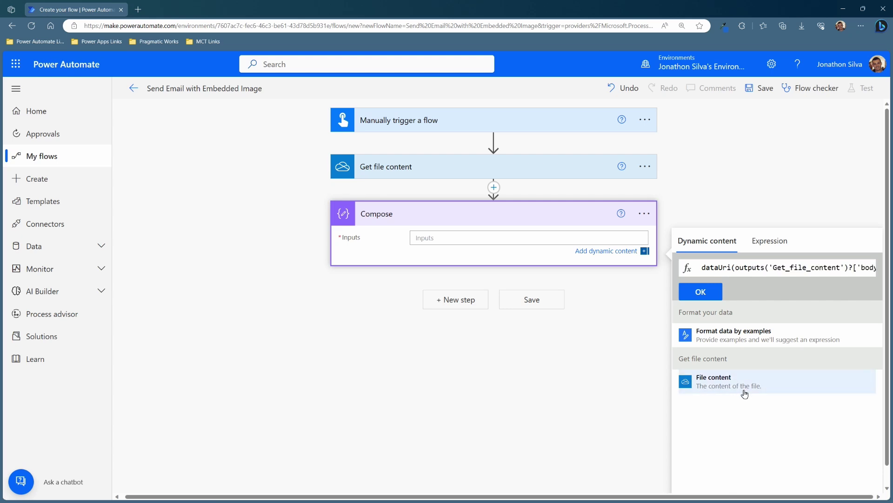
pyautogui.click(706, 293)
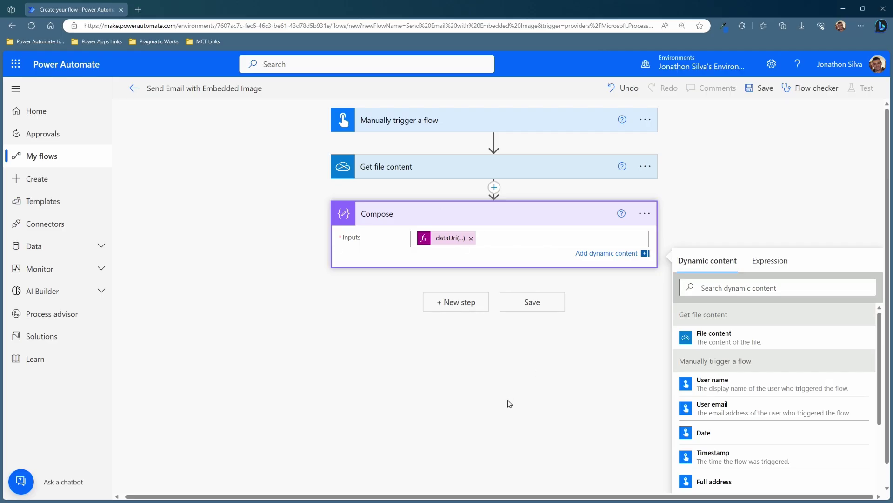
# Add an Initialize variable action after Compose
pyautogui.click(442, 309)
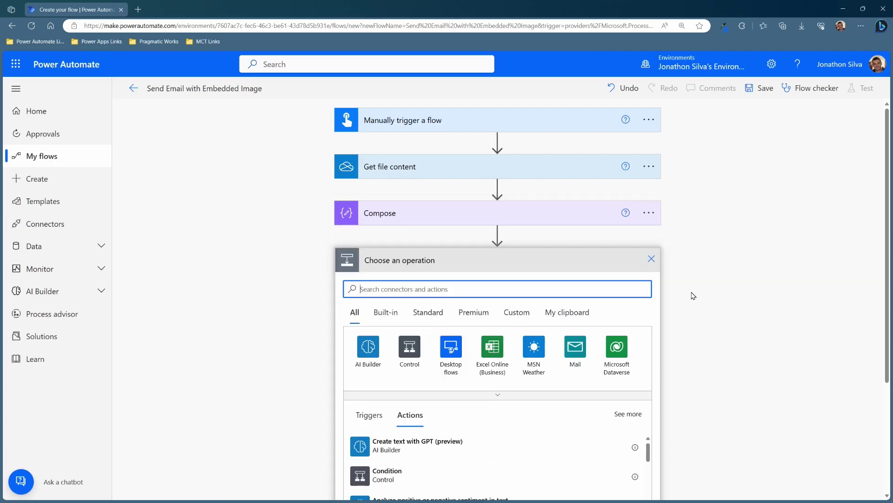
pyautogui.scroll(-2, 691, 282)
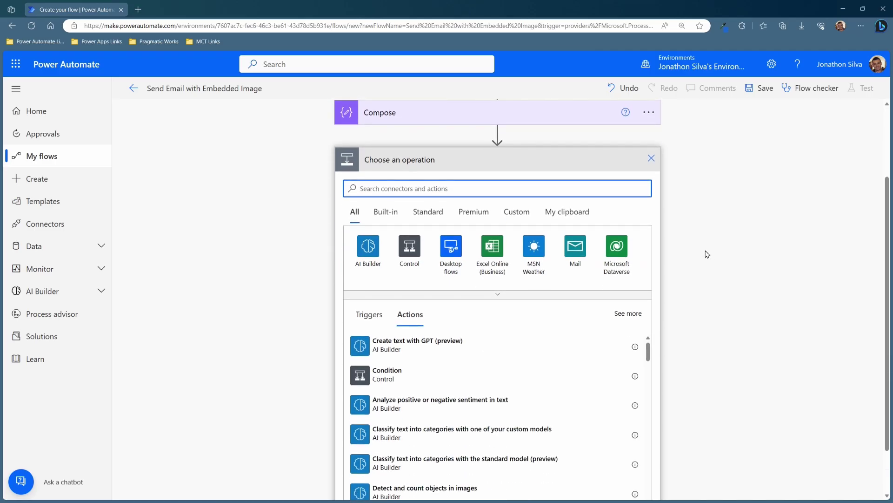
pyautogui.write('initialize variable')
pyautogui.click(399, 351)
# Name the variable var_LogoBlue and set its type to String
pyautogui.click(463, 285)
pyautogui.write('var_LogoBlue')
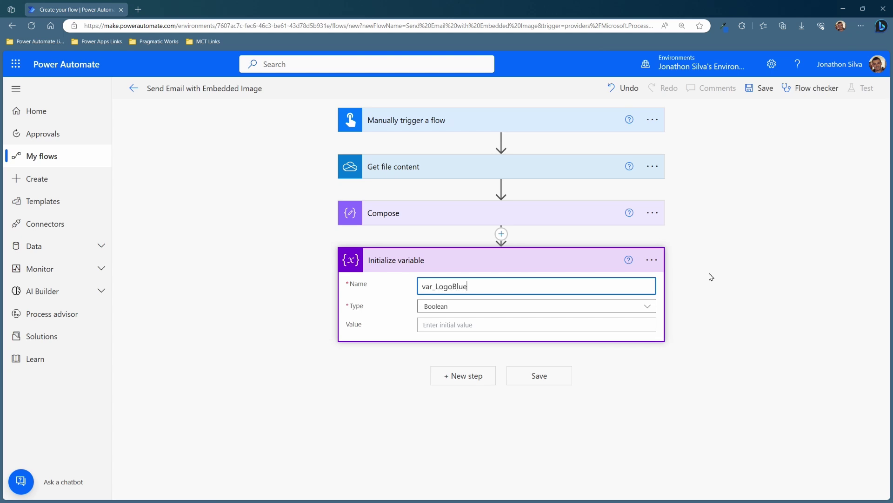
pyautogui.click(592, 182)
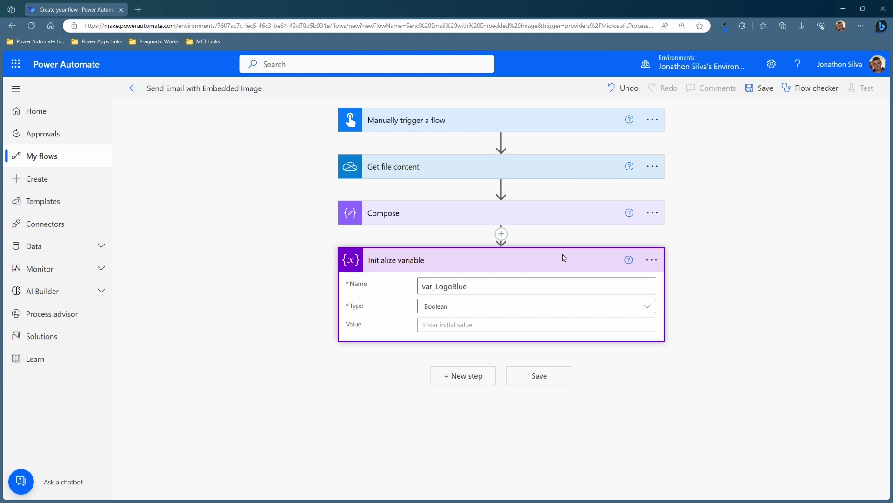
pyautogui.click(535, 171)
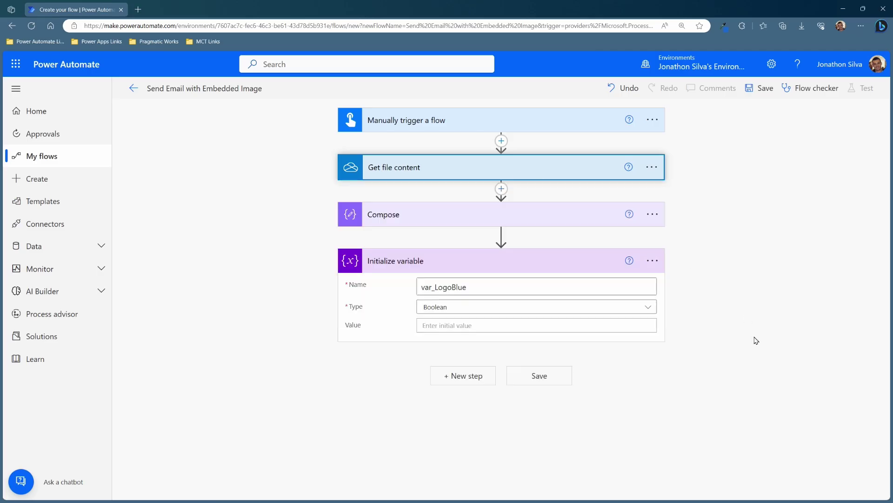
pyautogui.click(464, 307)
pyautogui.click(457, 373)
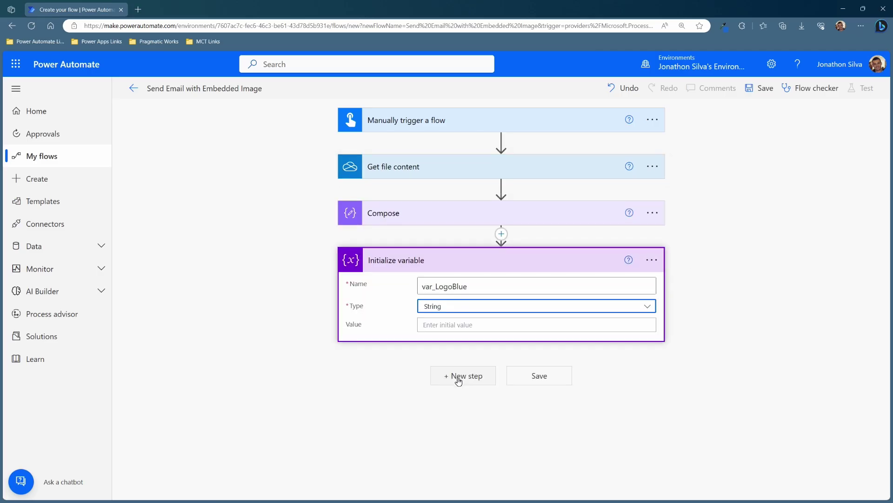
pyautogui.click(470, 326)
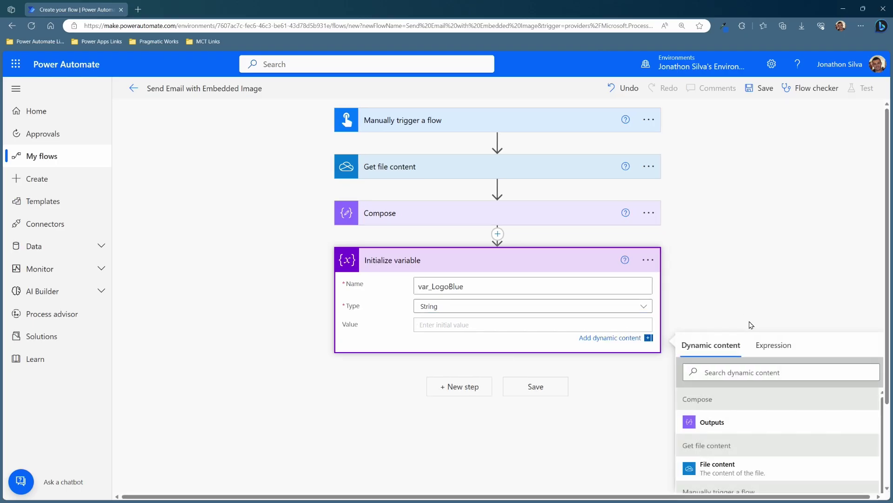
# Begin the var_LogoBlue value expression as concat(' in the Expression box
pyautogui.scroll(-2, 765, 267)
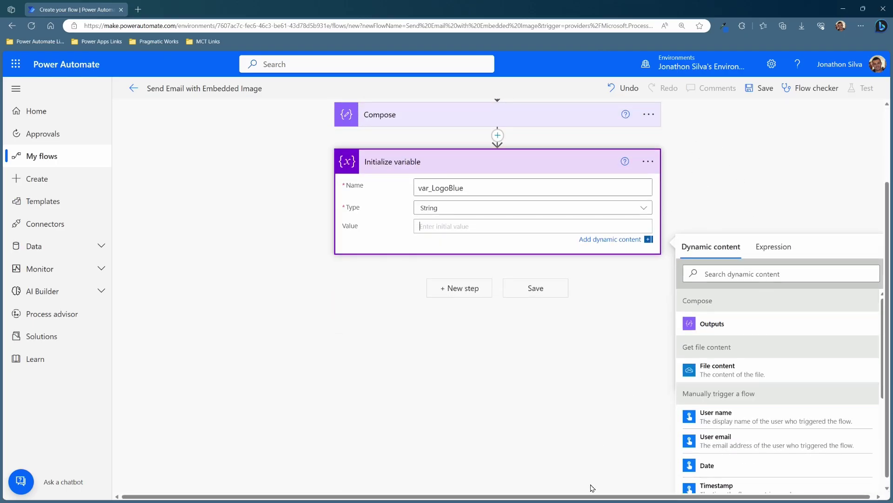
pyautogui.click(775, 247)
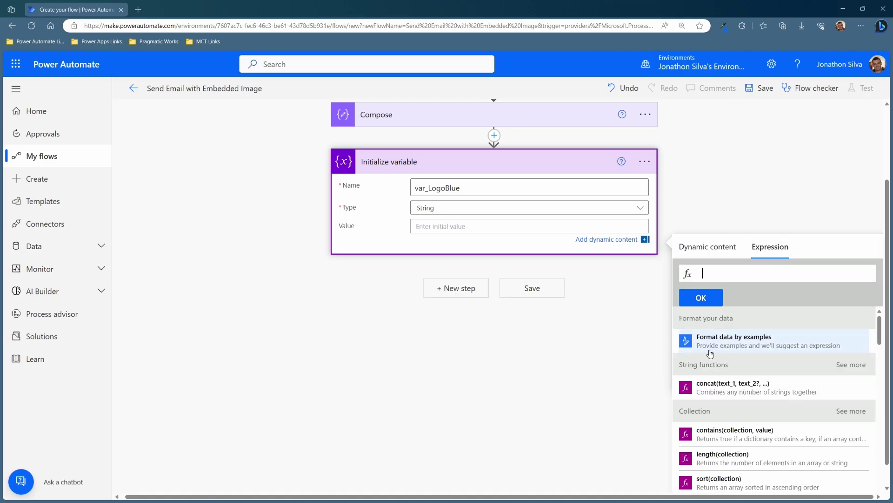
pyautogui.write('concat(')
pyautogui.click(763, 287)
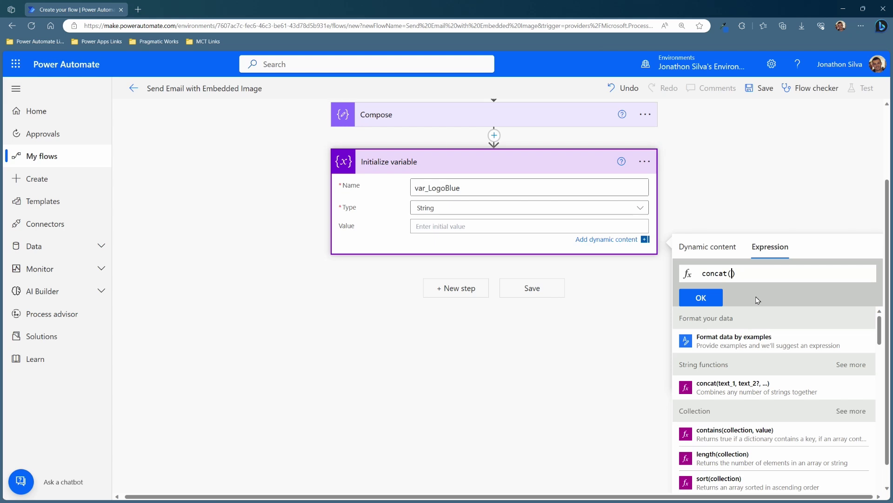
pyautogui.write("'")
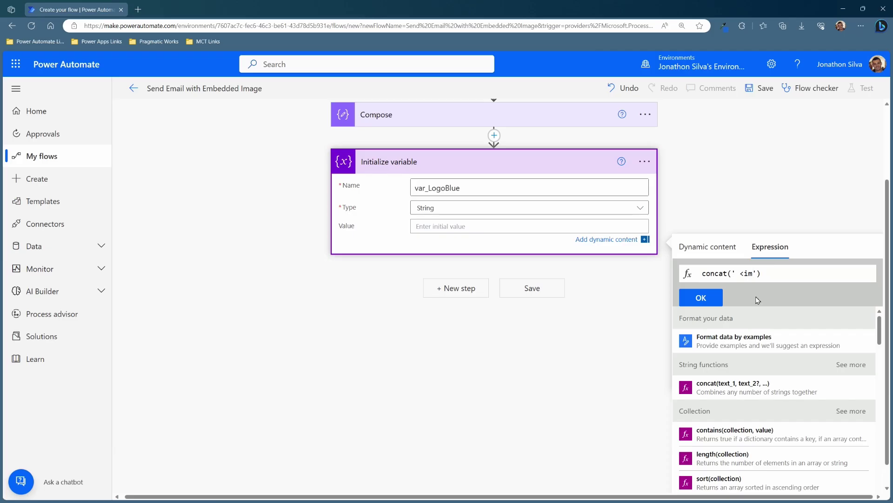
# Set var_LogoBlue to concat(' <img src = "', outputs('Compose'), '" alt = "" />')
pyautogui.write('g src =')
pyautogui.write(',')
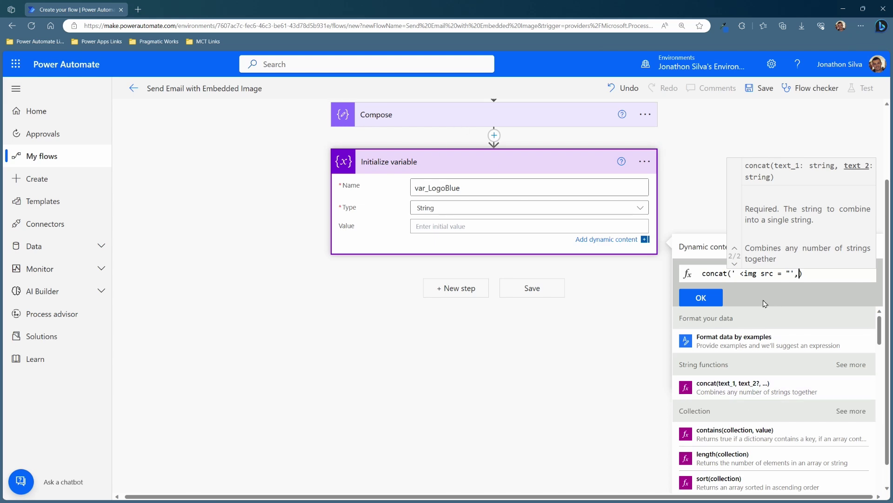
pyautogui.click(704, 249)
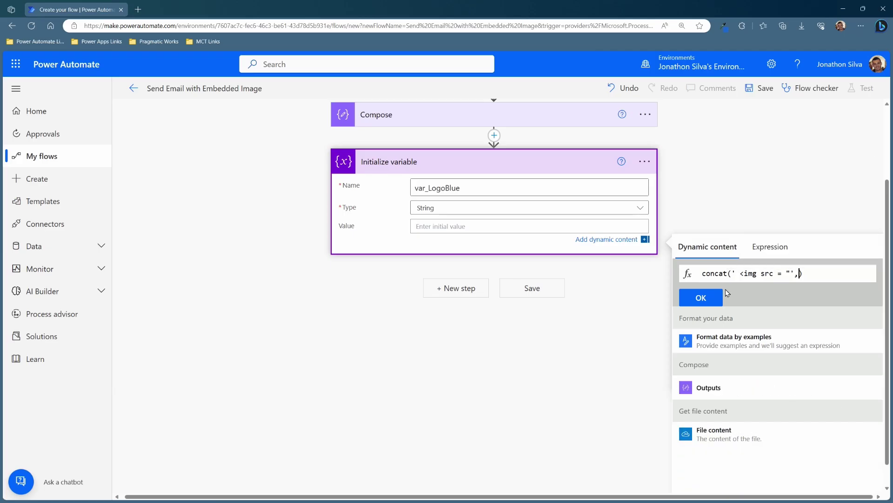
pyautogui.click(729, 395)
pyautogui.click(838, 273)
pyautogui.press('End')
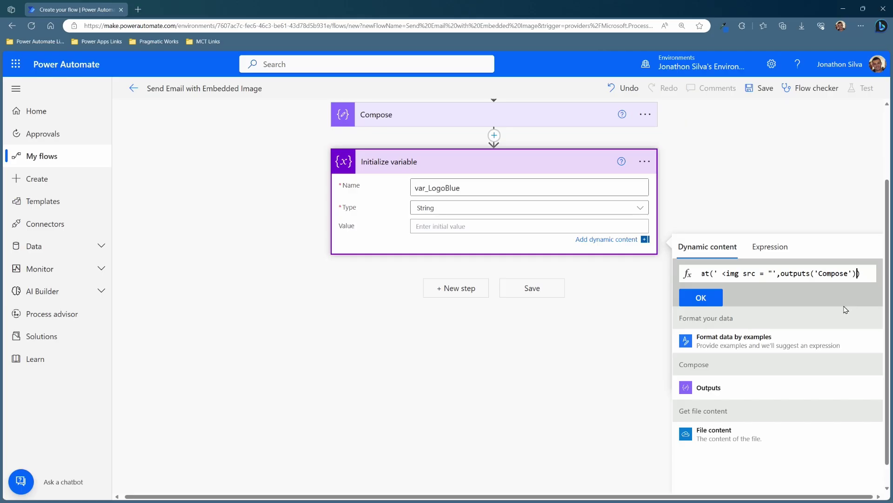
pyautogui.write(',')
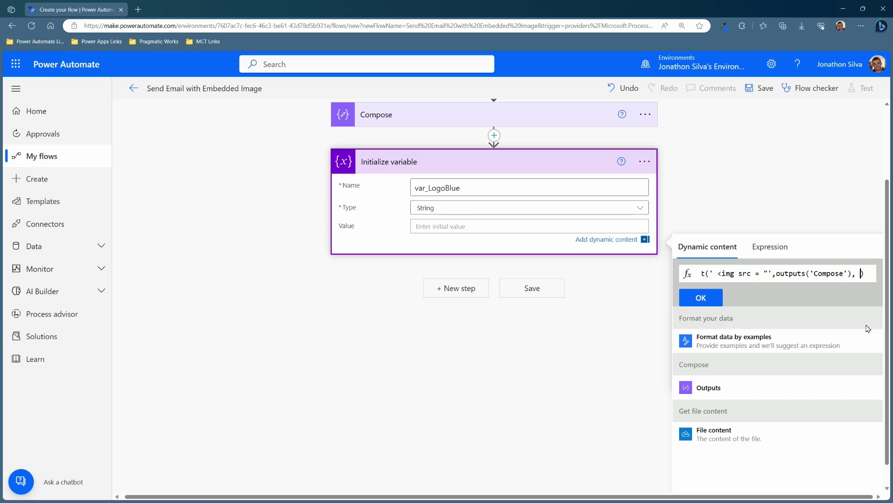
pyautogui.write(" '")
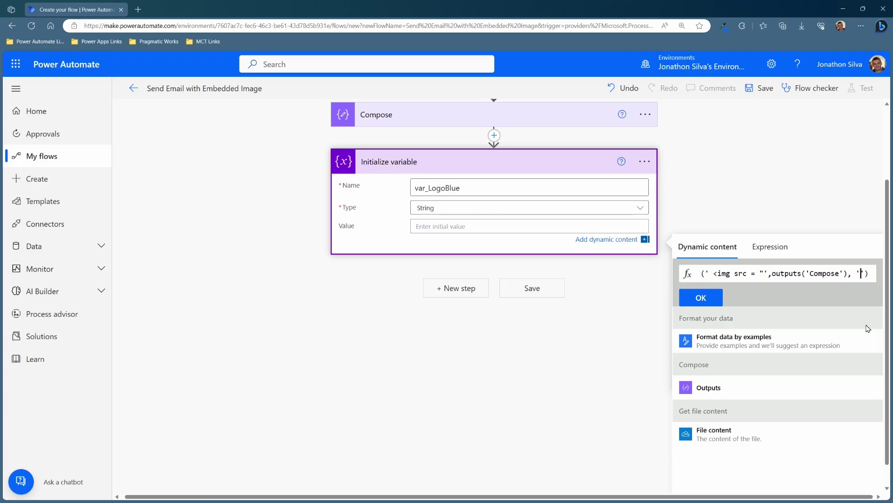
pyautogui.write('"')
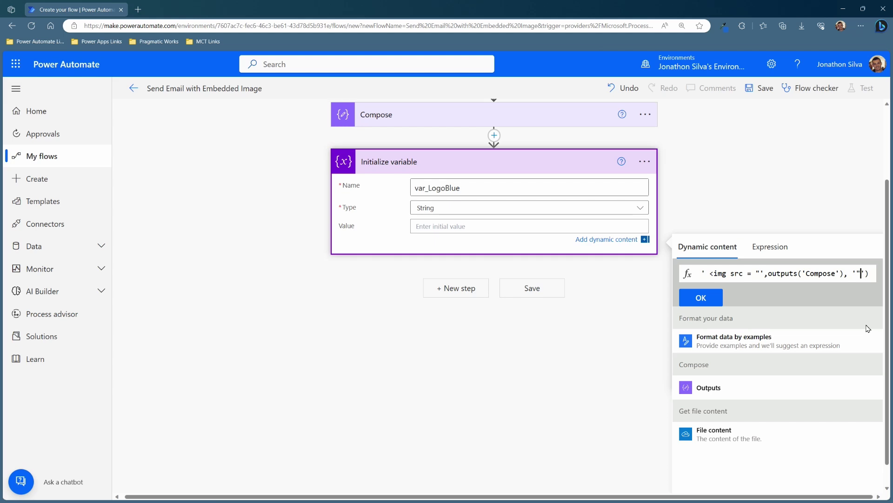
pyautogui.write(' alt')
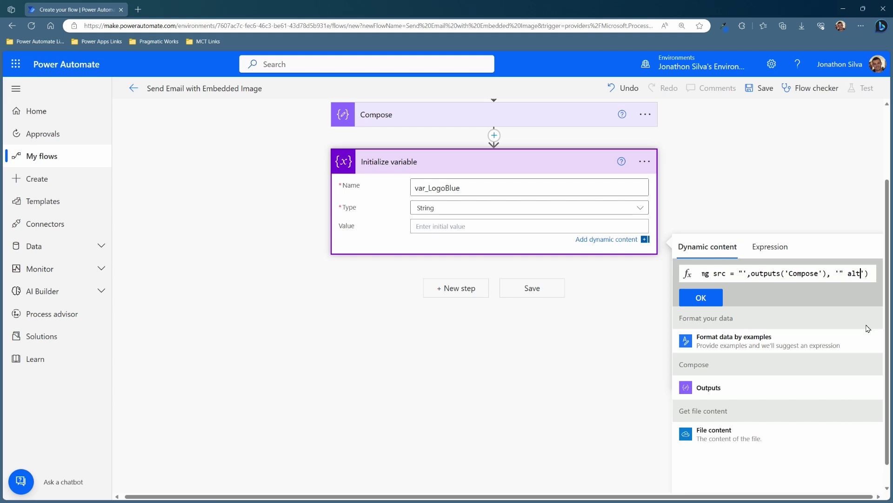
pyautogui.write(' =')
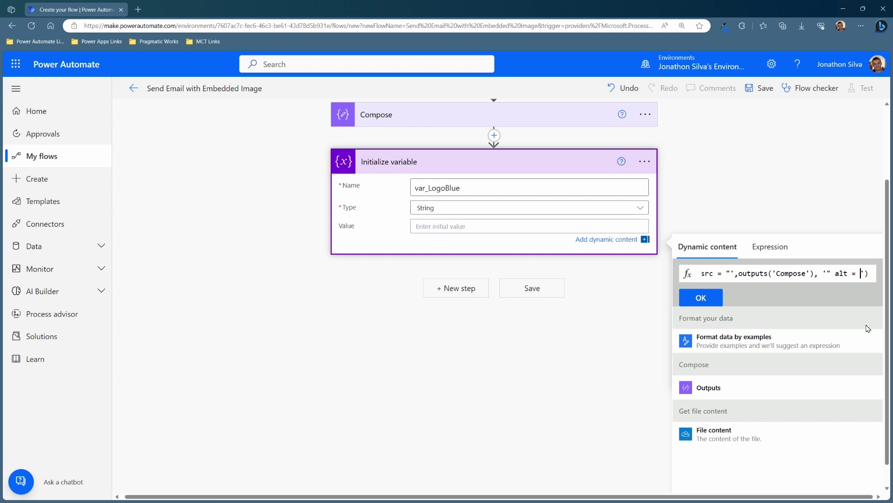
pyautogui.write(' ""')
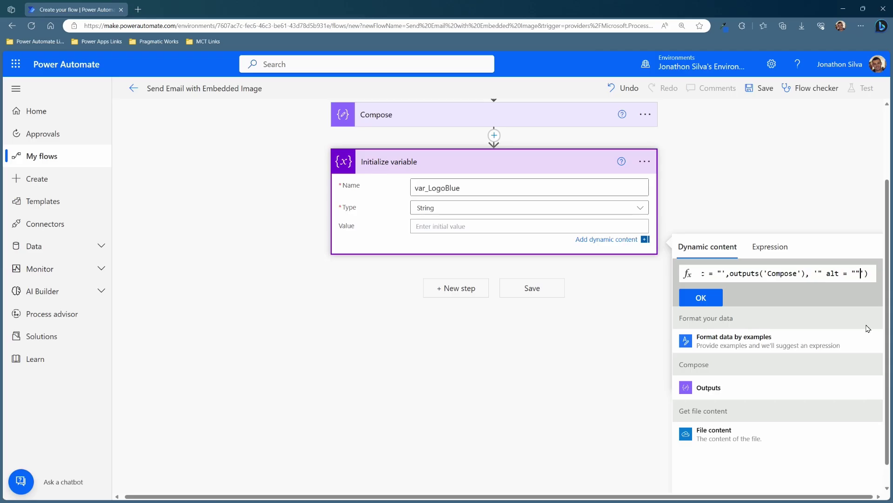
pyautogui.write(' /')
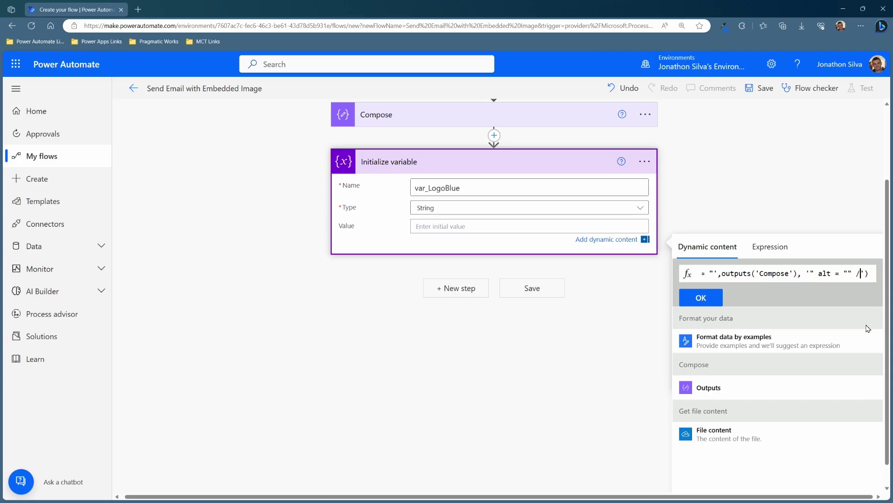
pyautogui.write('>')
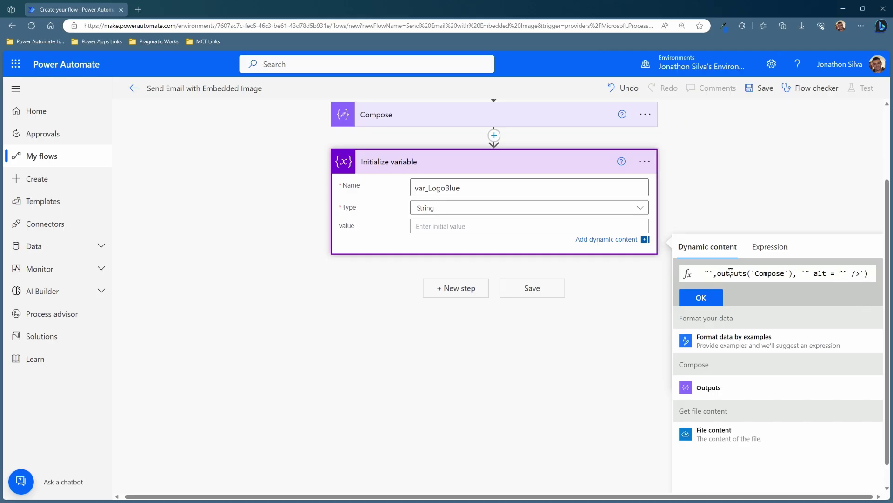
pyautogui.click(713, 298)
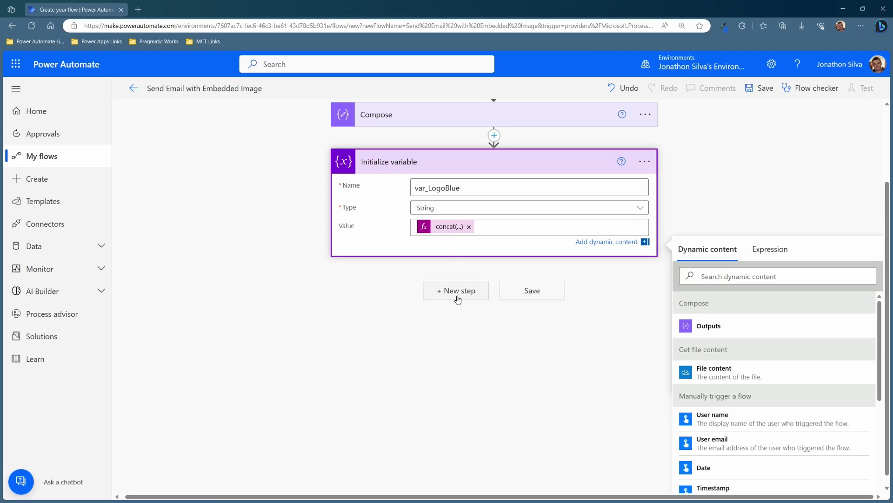
# Add an Office 365 Outlook Send an email (V2) action after Initialize variable
pyautogui.click(454, 296)
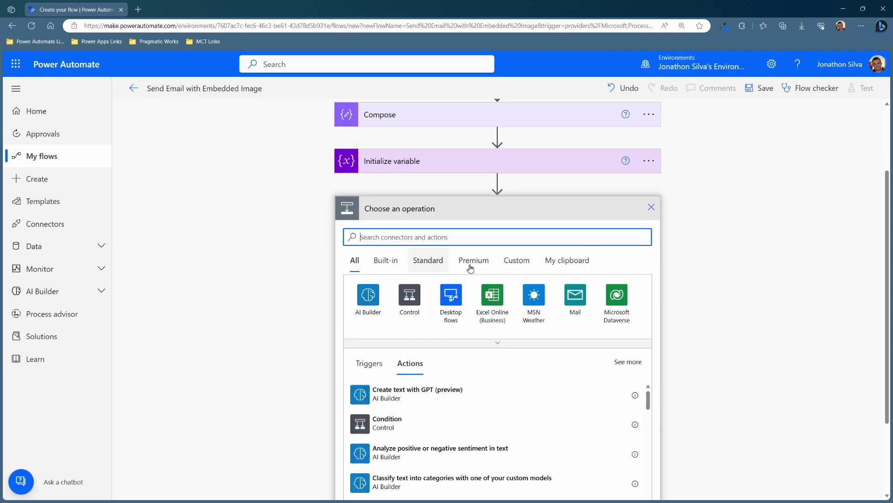
pyautogui.write('send an email')
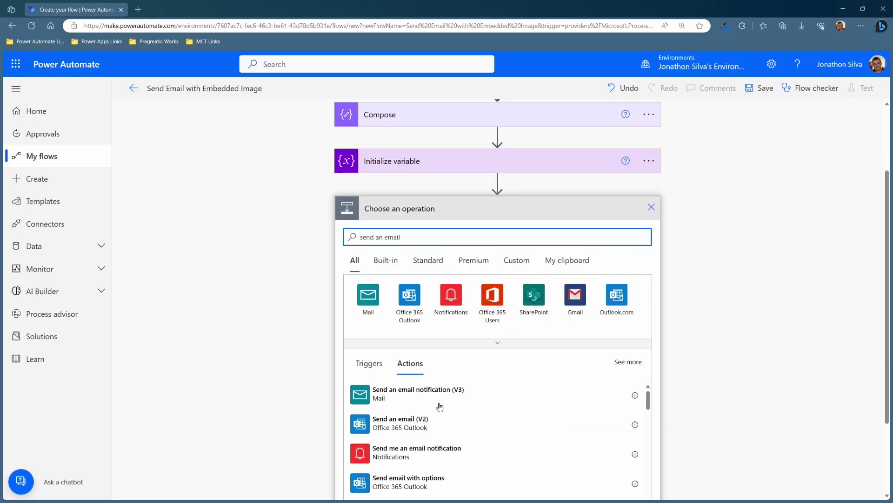
pyautogui.click(441, 428)
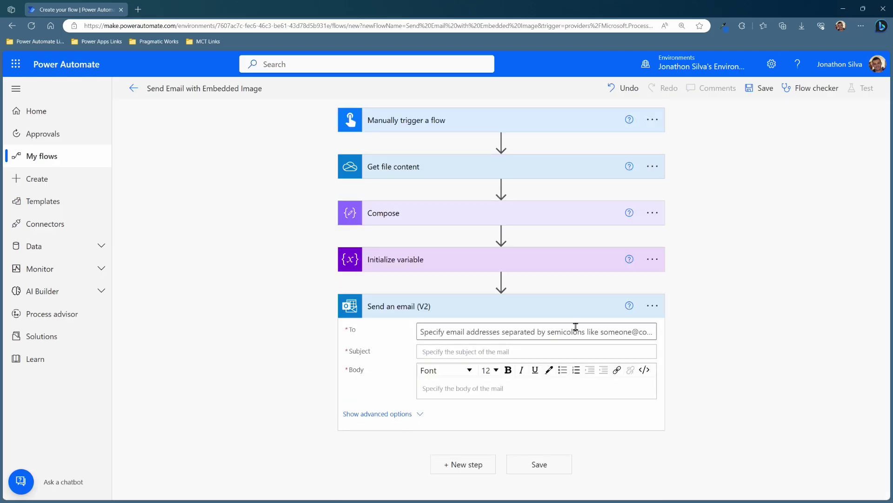
# Address the email to the suggested recipient with subject 'How does our new logo look??'
pyautogui.click(524, 333)
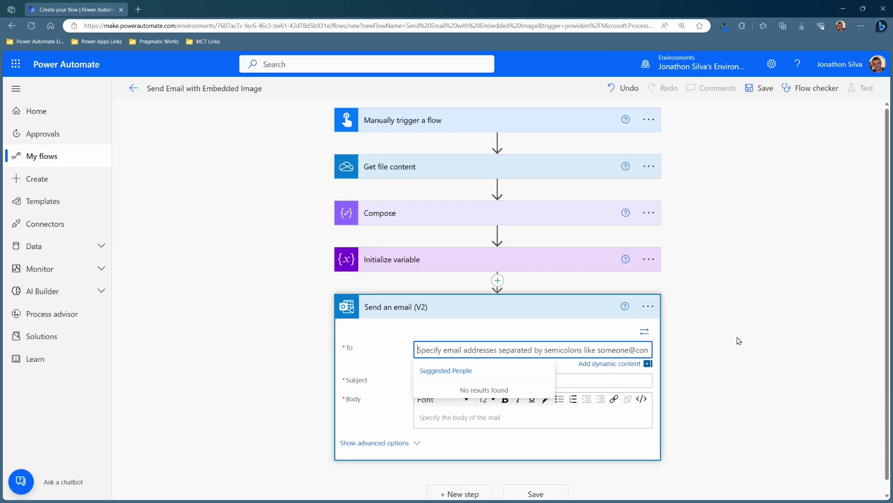
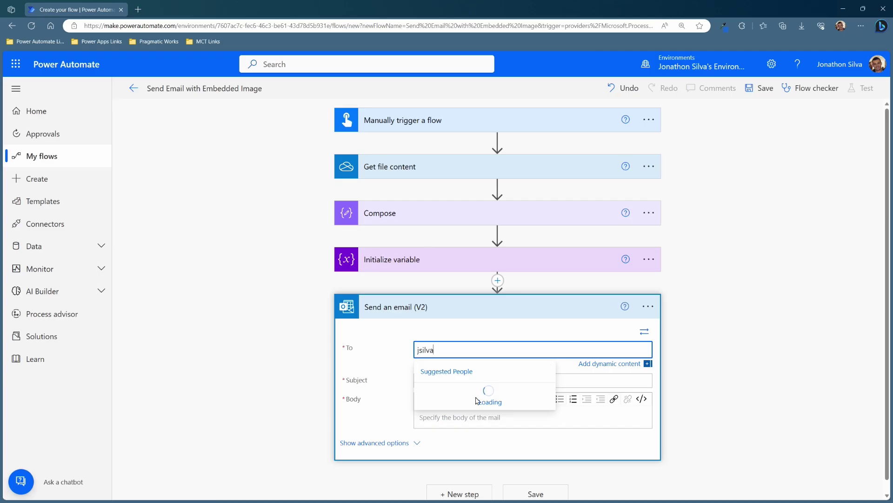
pyautogui.click(483, 395)
pyautogui.click(487, 381)
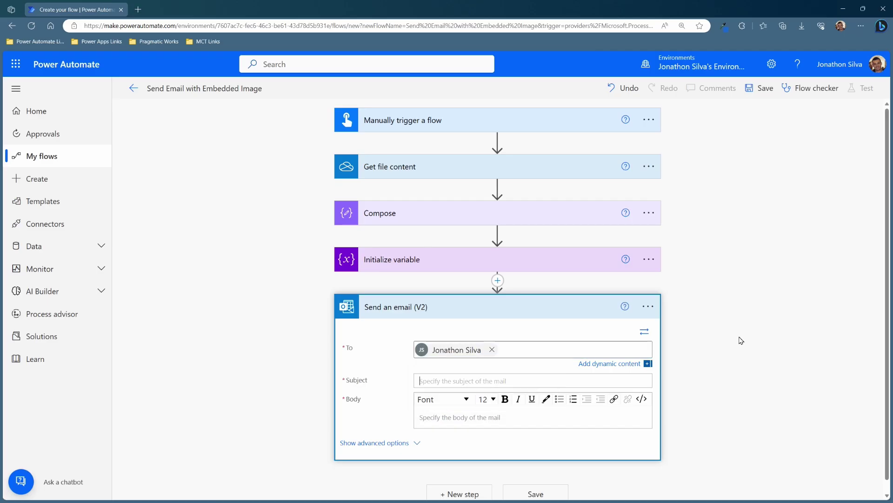
pyautogui.write('How')
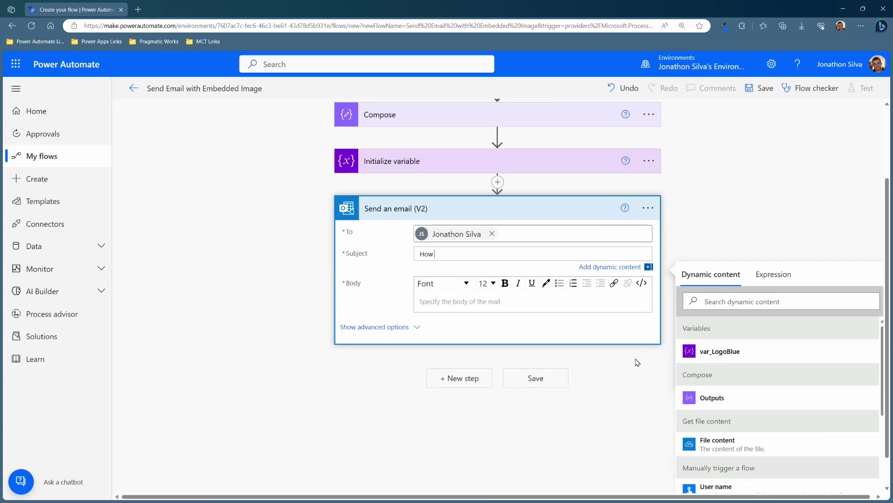
pyautogui.write(' does our new logo look??')
# Write 'What do you think?' in the email body, followed by a new line
pyautogui.click(492, 302)
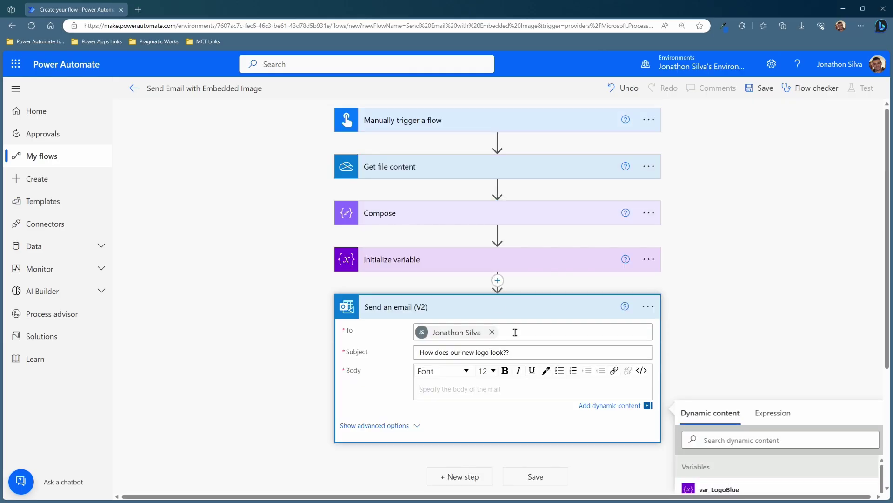
pyautogui.write('What do yo')
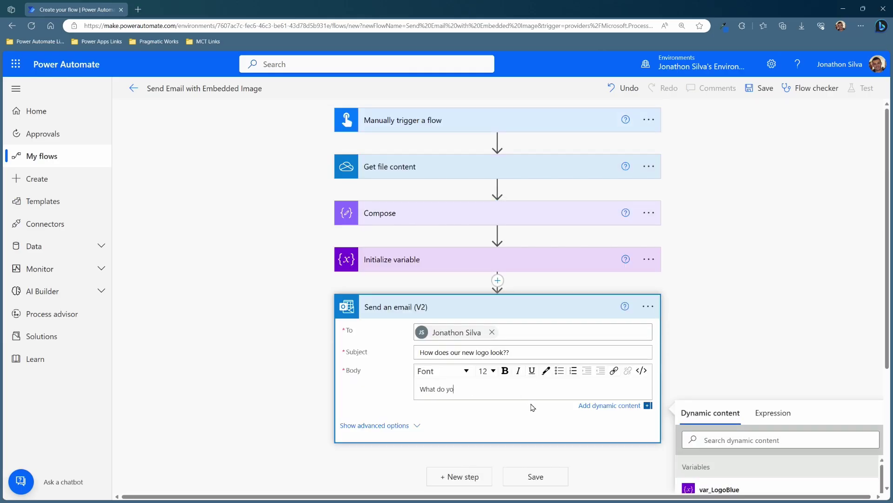
pyautogui.write('u think?')
pyautogui.press('Return')
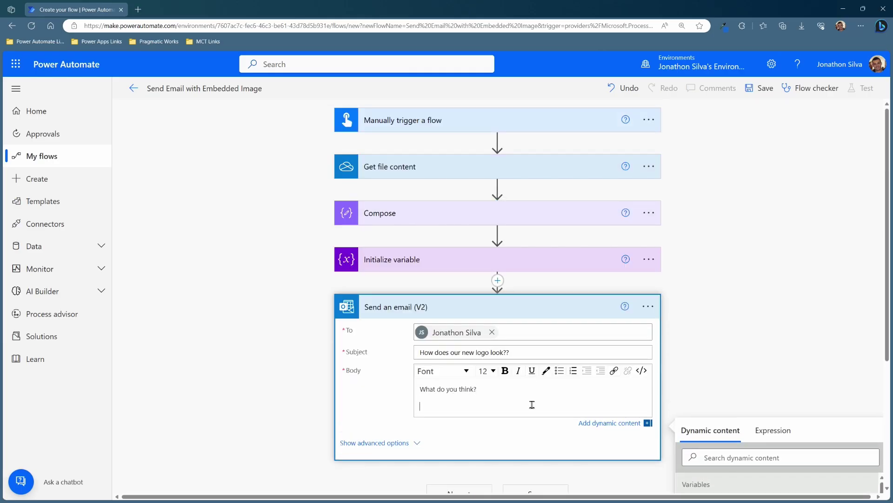
pyautogui.scroll(-2, 514, 405)
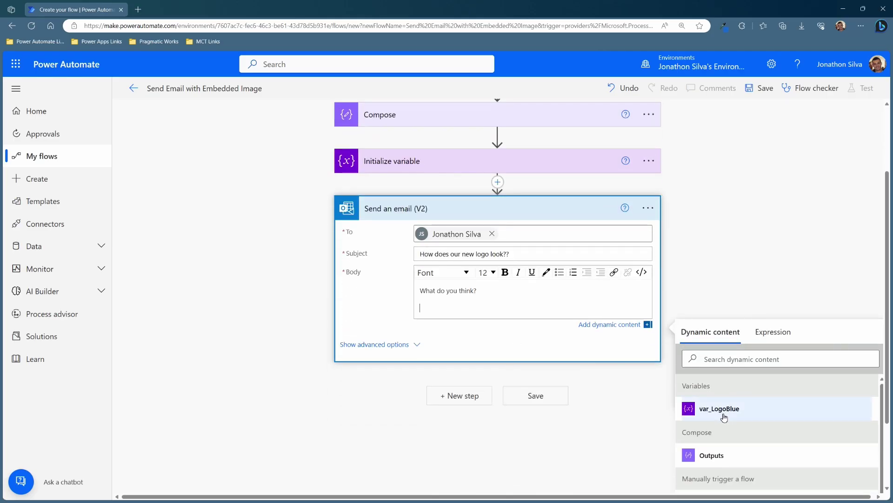
# Insert var_LogoBlue below the body text and check the resulting HTML in Code View
pyautogui.click(409, 164)
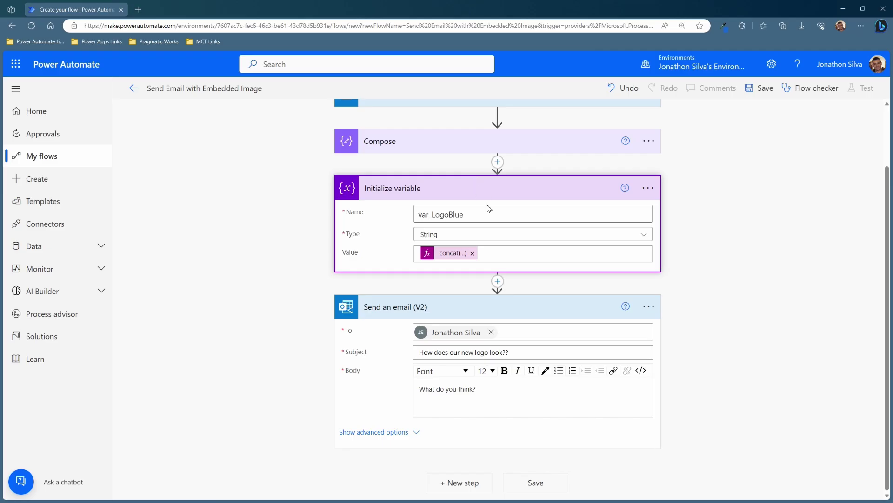
pyautogui.click(532, 401)
pyautogui.click(598, 392)
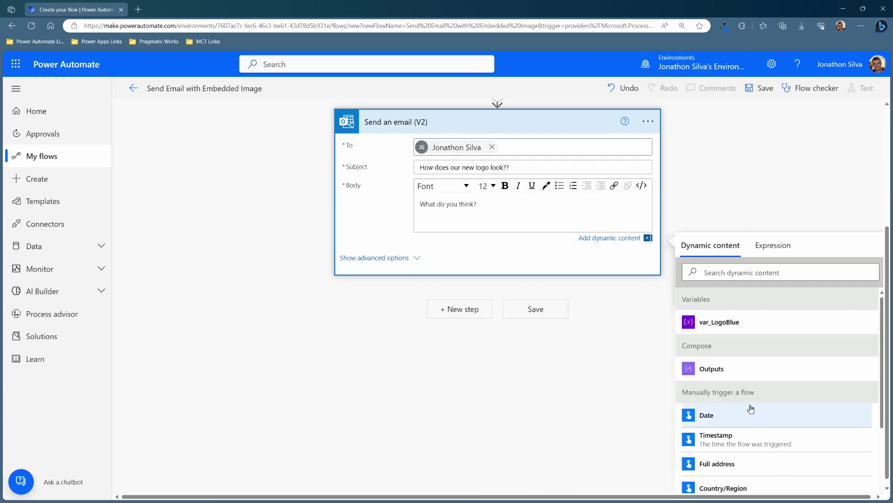
pyautogui.click(740, 320)
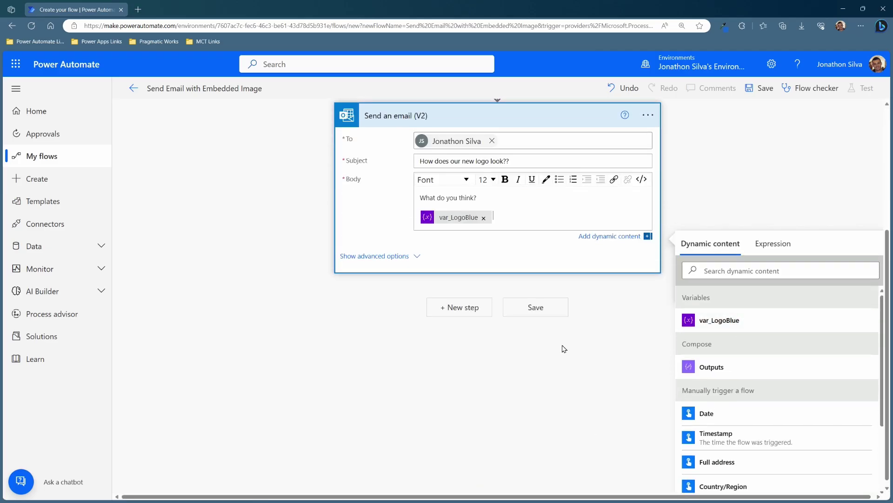
pyautogui.click(643, 180)
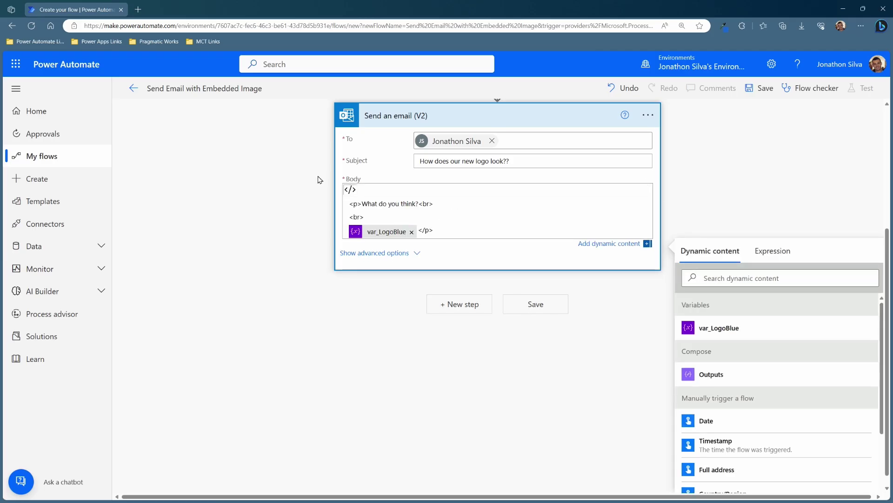
pyautogui.click(350, 191)
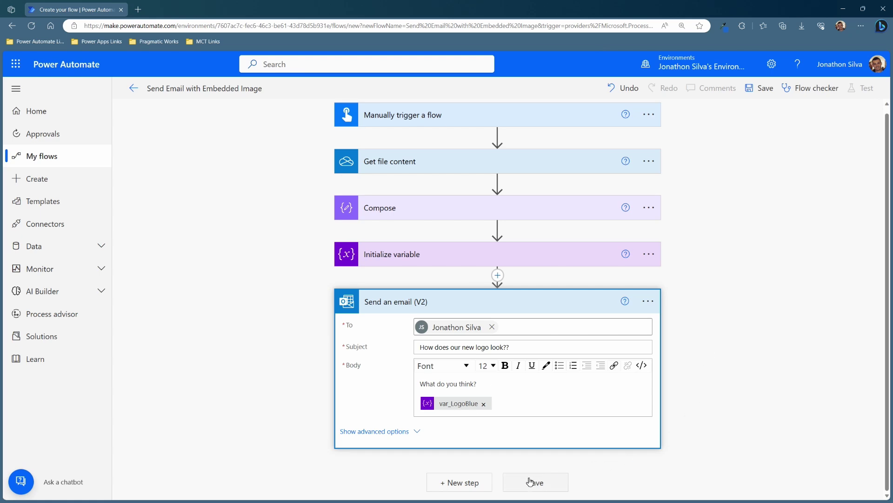
# Save the flow and run a manual test of it
pyautogui.click(530, 482)
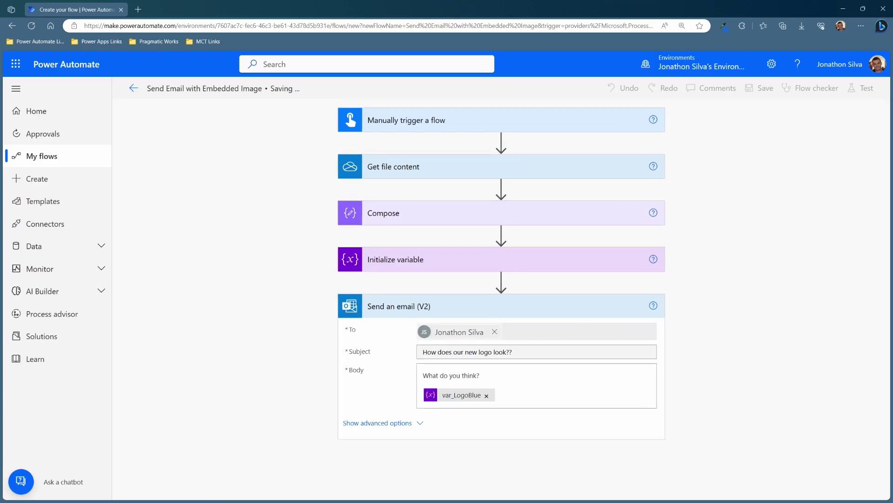
pyautogui.click(867, 89)
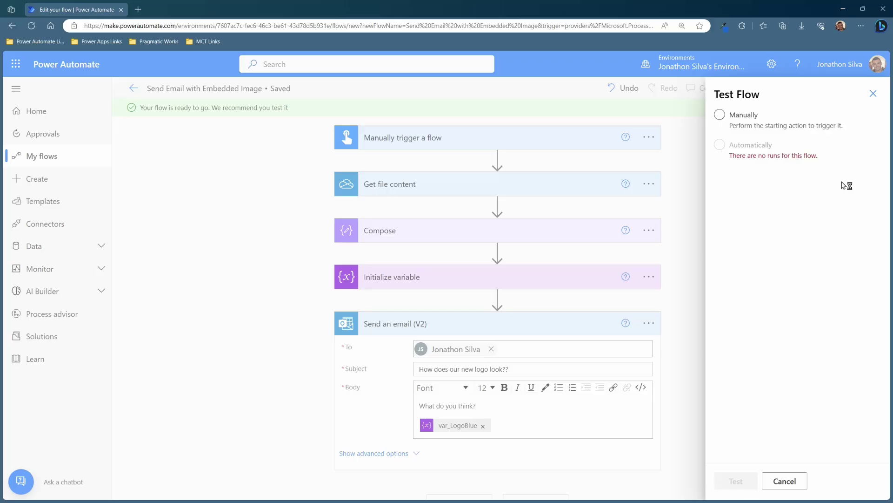
pyautogui.click(758, 124)
pyautogui.click(730, 480)
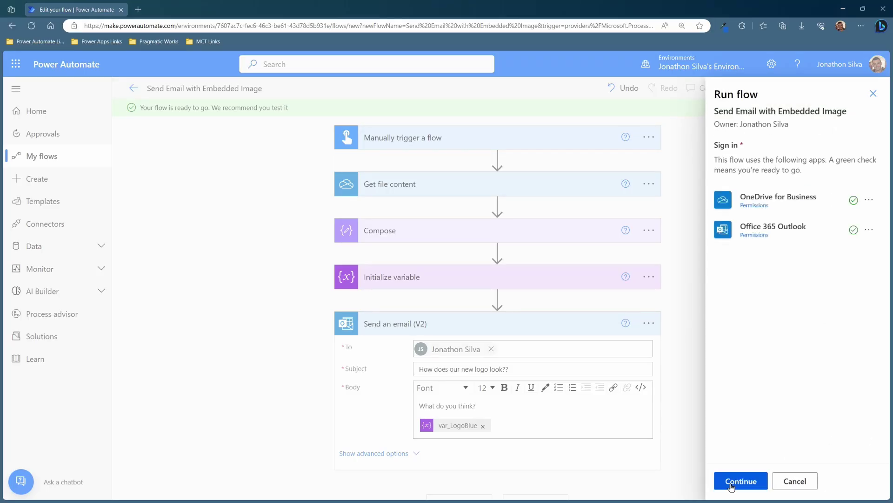
pyautogui.click(731, 486)
pyautogui.click(732, 486)
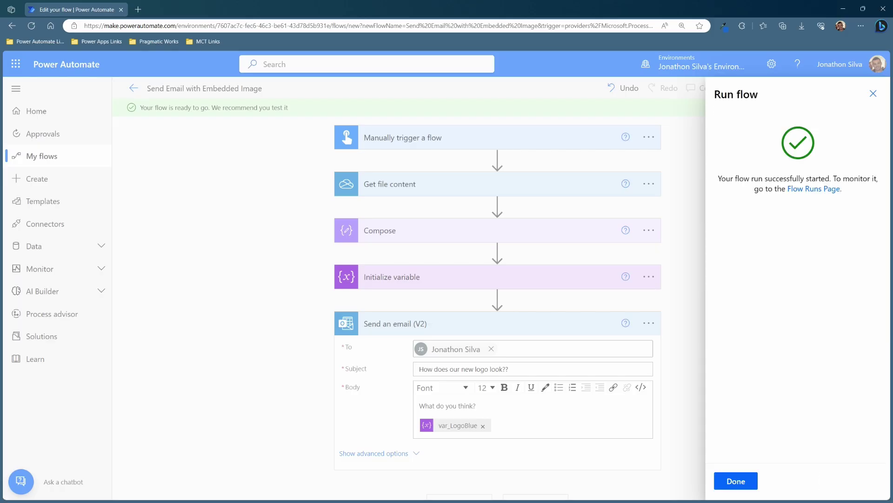
pyautogui.click(735, 480)
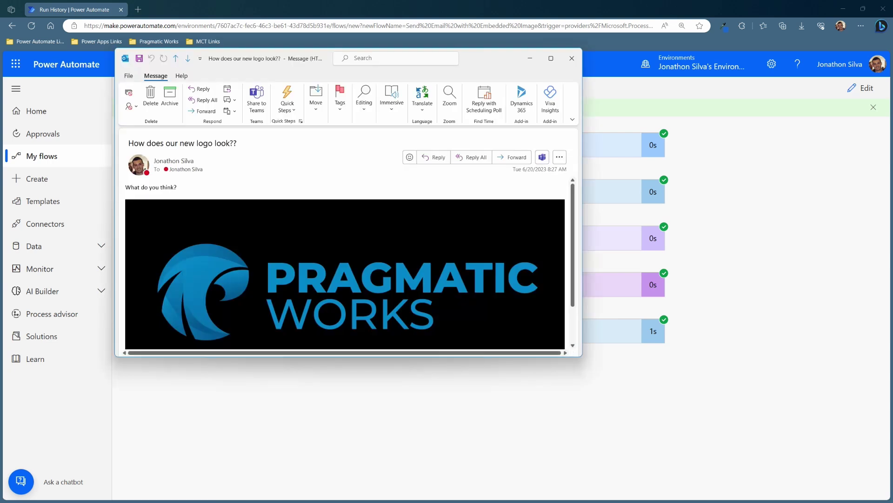
# Enlarge and reposition the received email, scroll through the embedded logo, then close it
pyautogui.moveTo(579, 358); pyautogui.dragTo(642, 415)
pyautogui.moveTo(491, 56); pyautogui.dragTo(674, 80)
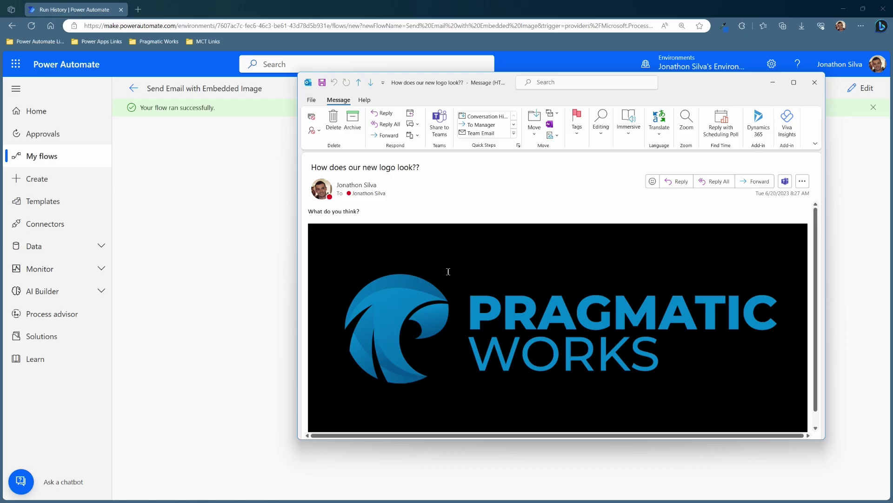
pyautogui.scroll(-1, 618, 338)
pyautogui.scroll(1, 617, 343)
pyautogui.scroll(-1, 583, 340)
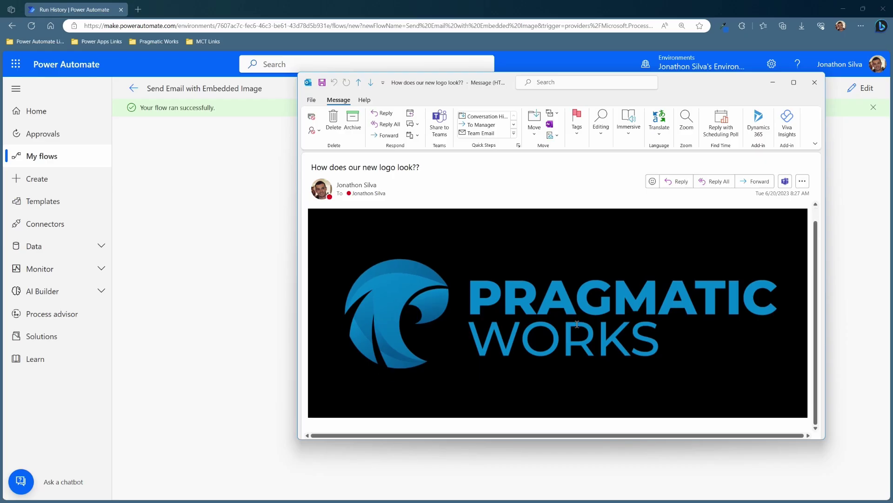
pyautogui.scroll(1, 628, 369)
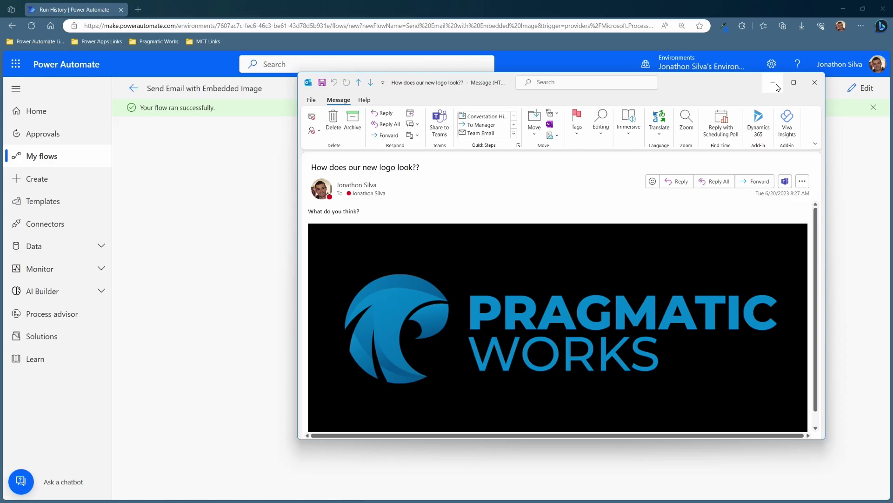
pyautogui.click(815, 83)
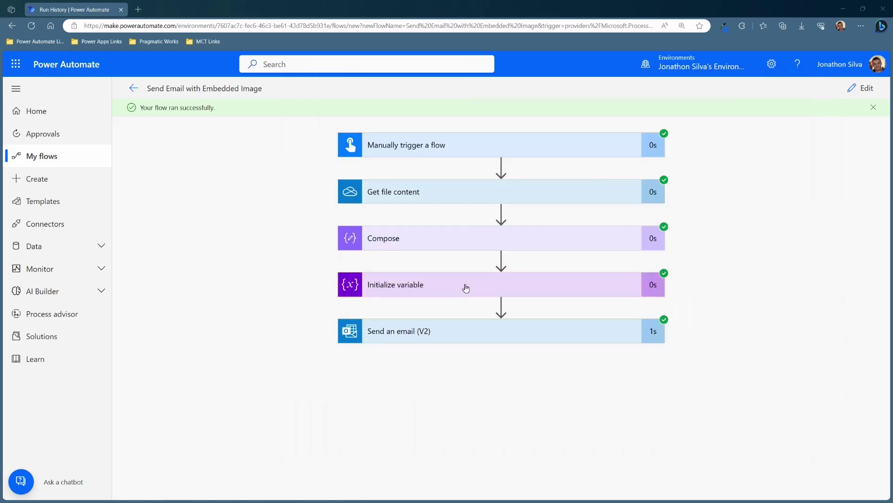